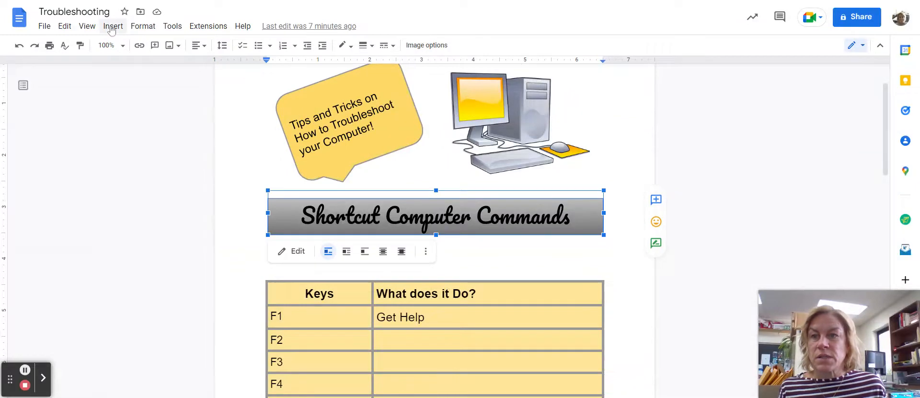
- Open the web image search for computer pictures, and select the computer picture already placed in the document
{"action": "mouse_move", "coordinate": [168, 48]}
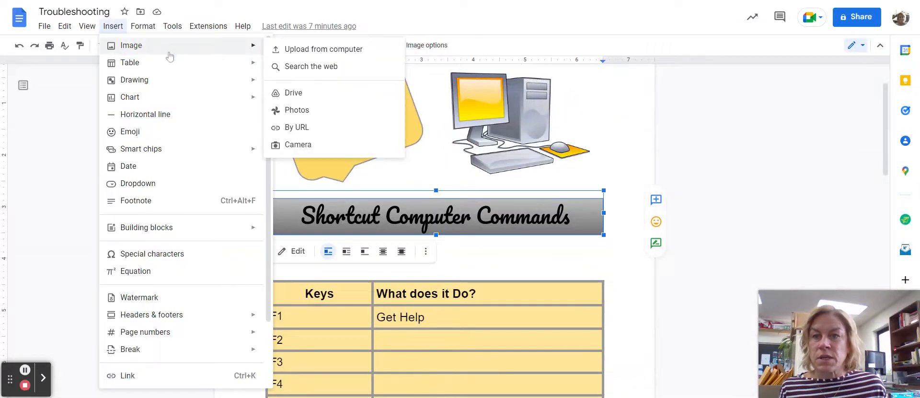
{"action": "left_click", "coordinate": [317, 66]}
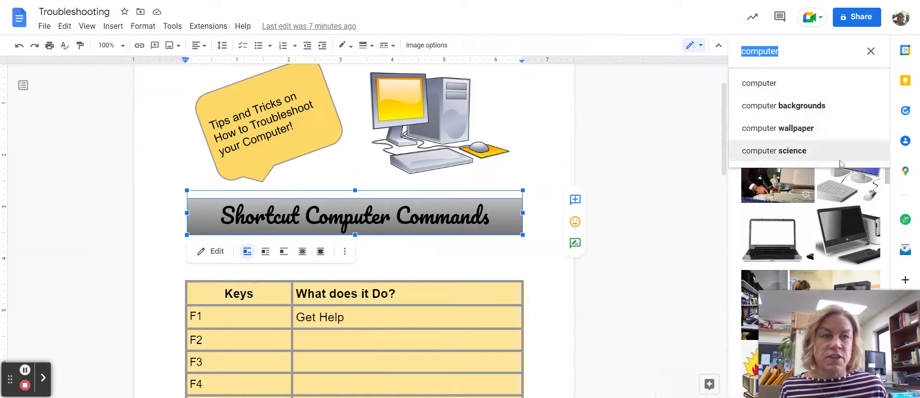
{"action": "left_click", "coordinate": [420, 140]}
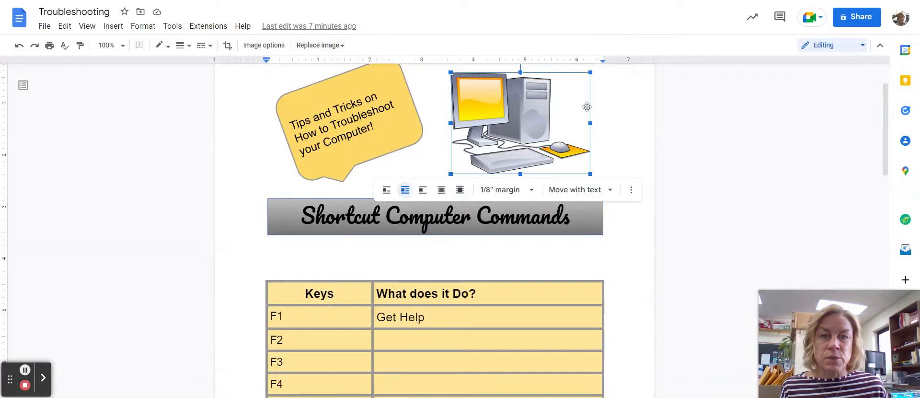
- Insert a new drawing after the Shortcut Computer Commands heading, containing a text box about 5 in wide that reads "Computer Tricks"
{"action": "left_click", "coordinate": [605, 231]}
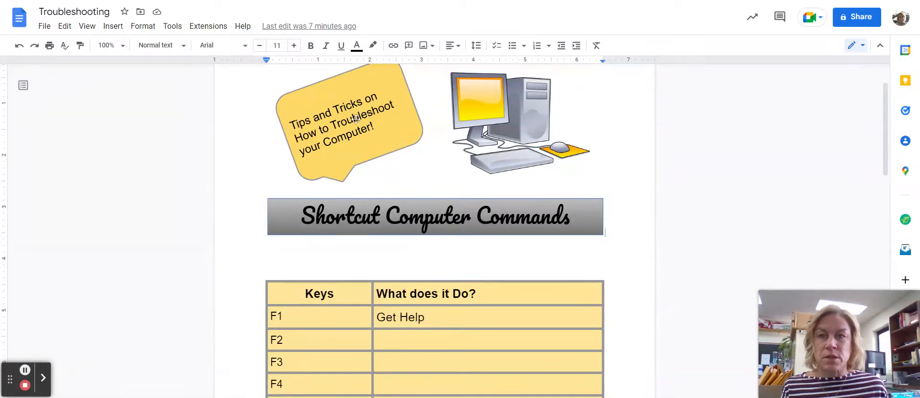
{"action": "left_click", "coordinate": [113, 27]}
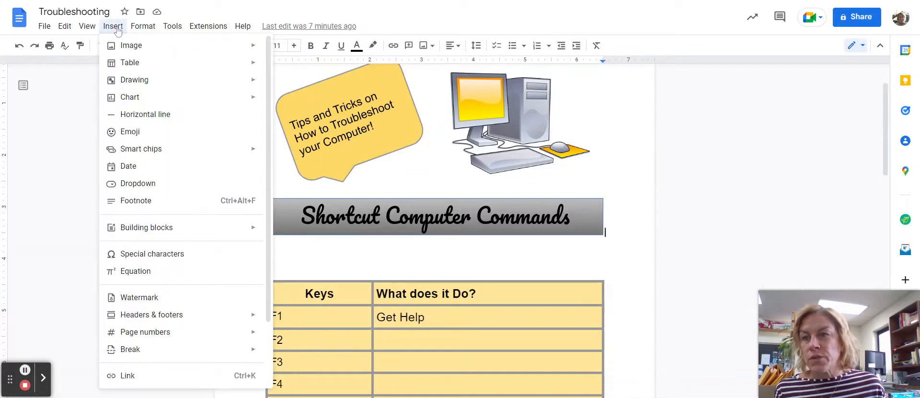
{"action": "mouse_move", "coordinate": [124, 84]}
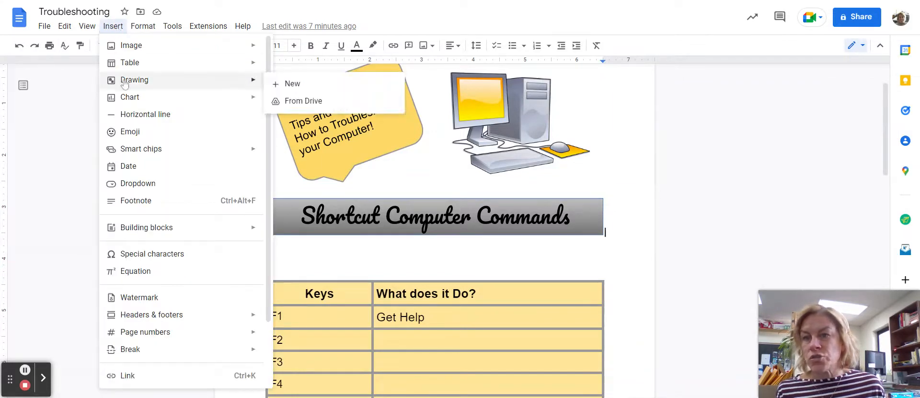
{"action": "left_click", "coordinate": [300, 85]}
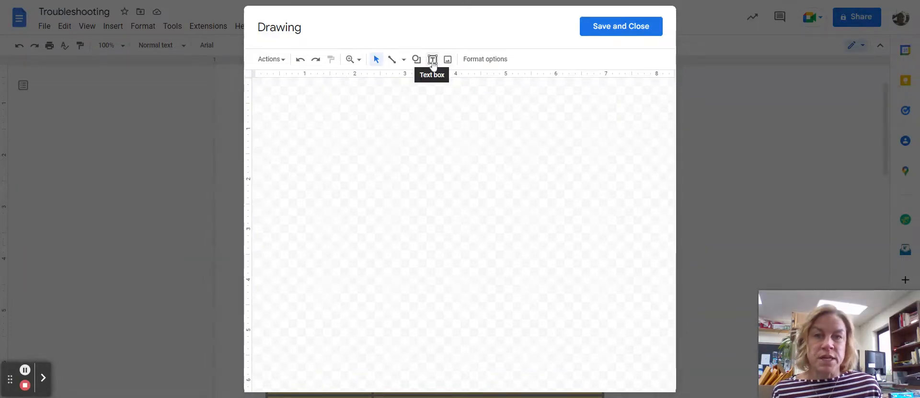
{"action": "left_click", "coordinate": [432, 60]}
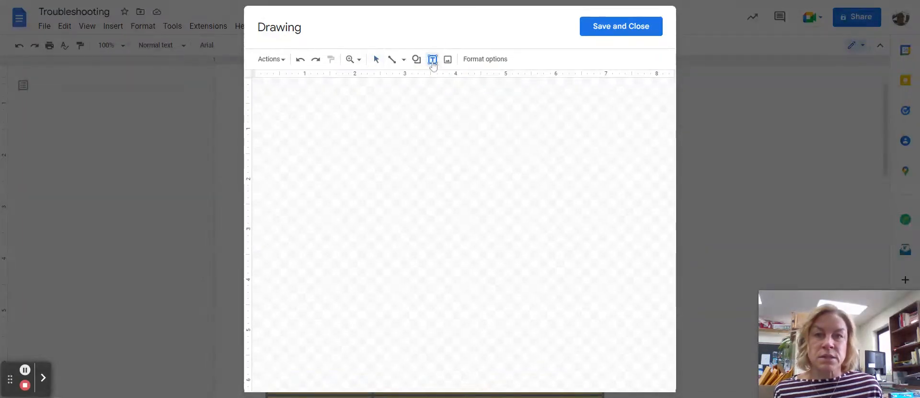
{"action": "left_click_drag", "start_coordinate": [338, 118], "coordinate": [589, 186]}
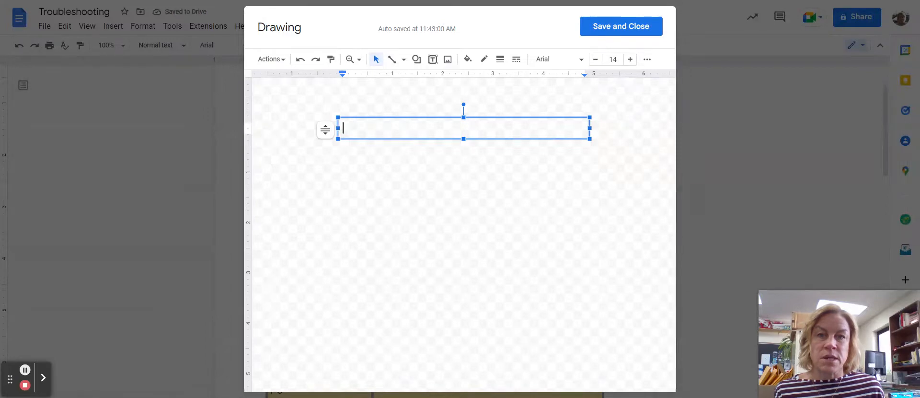
{"action": "type", "text": "Computer Tricks"}
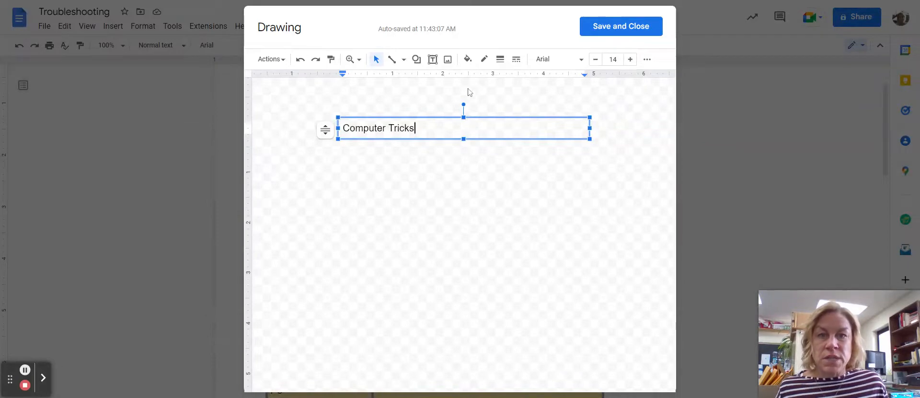
- Give the text box a light red solid fill and a dark red border 8px thick
{"action": "left_click", "coordinate": [467, 59]}
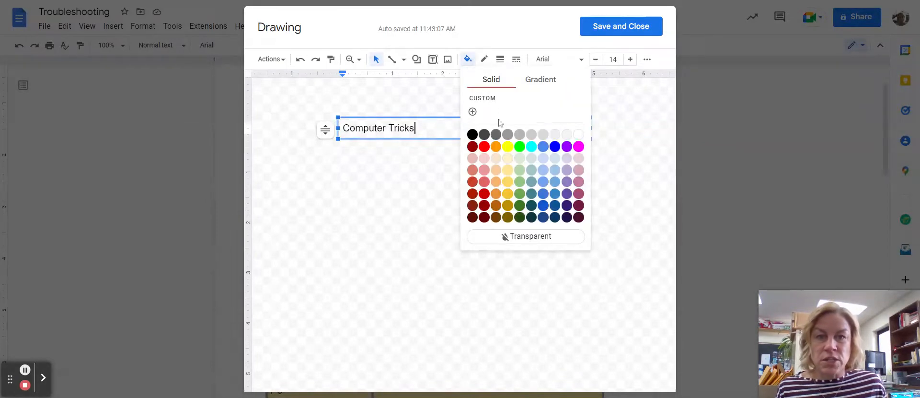
{"action": "left_click", "coordinate": [484, 158]}
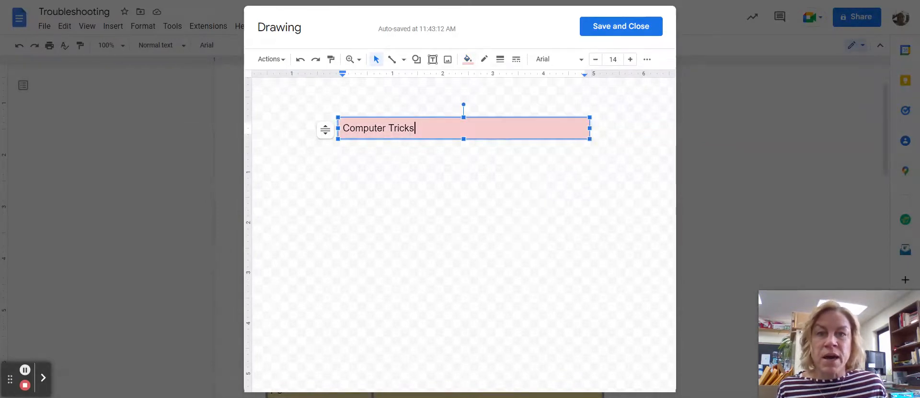
{"action": "left_click", "coordinate": [484, 59]}
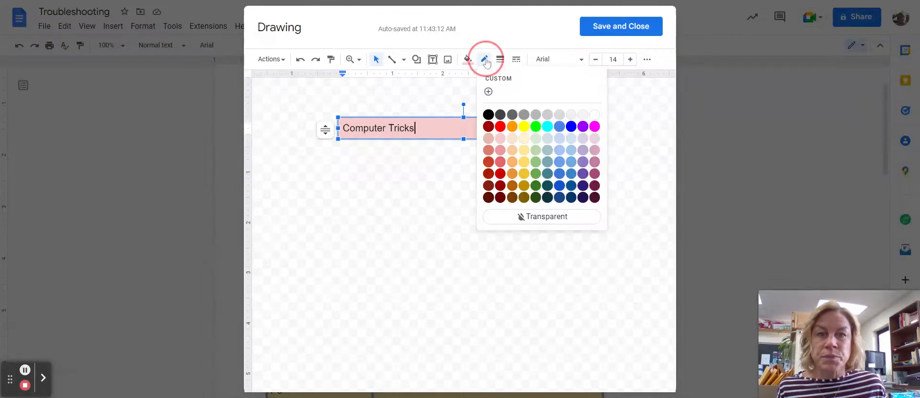
{"action": "left_click", "coordinate": [500, 174]}
{"action": "left_click", "coordinate": [500, 59]}
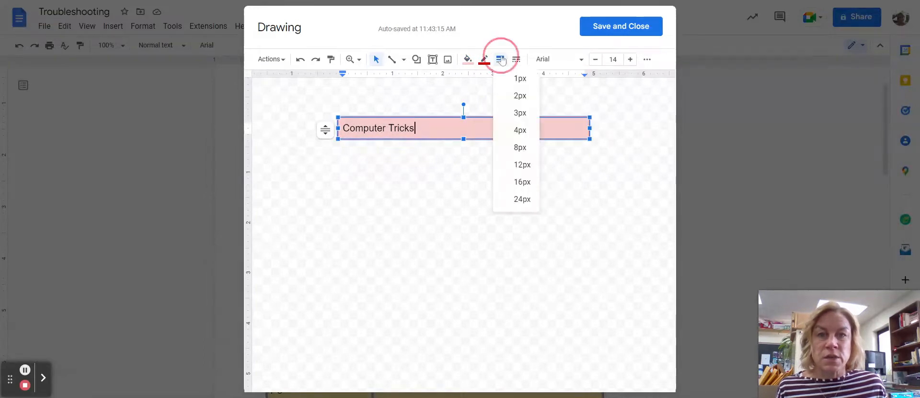
{"action": "left_click", "coordinate": [521, 148]}
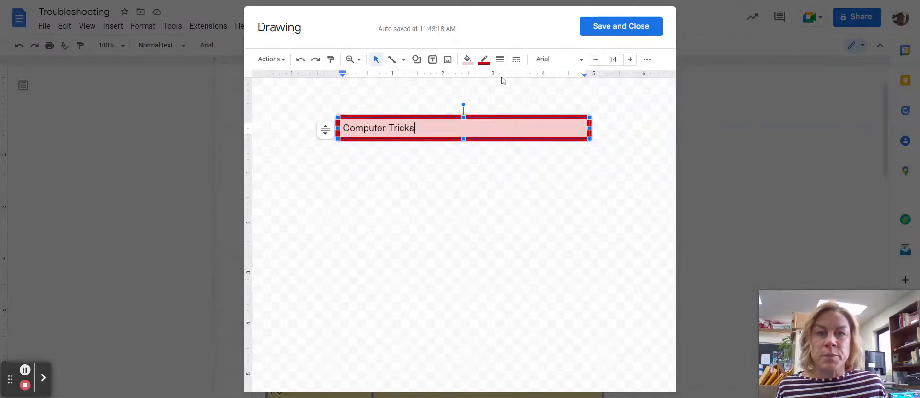
- Try to set the text box font to Pacifico and raise its size by four points
{"action": "left_click", "coordinate": [546, 61]}
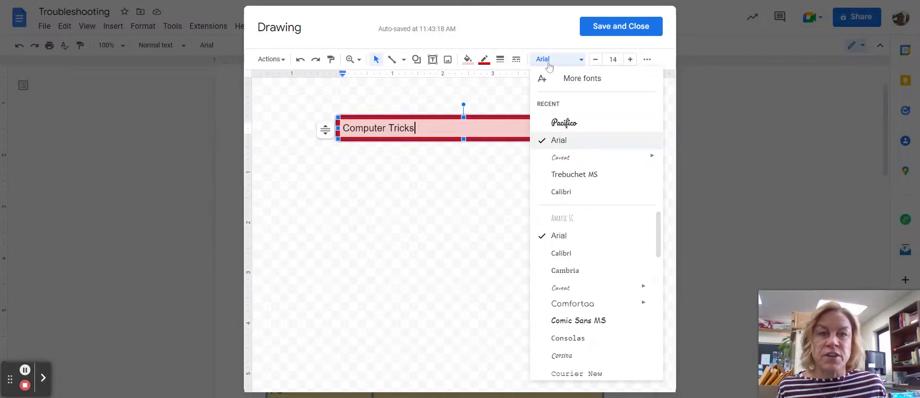
{"action": "left_click", "coordinate": [563, 126]}
{"action": "left_click", "coordinate": [629, 59]}
{"action": "left_click", "coordinate": [629, 59]}
{"action": "left_click", "coordinate": [630, 59]}
{"action": "left_click", "coordinate": [630, 59]}
- Select the whole Computer Tricks text in the text box and enlarge its font by several points
{"action": "left_click", "coordinate": [413, 140]}
{"action": "double_click", "coordinate": [395, 125]}
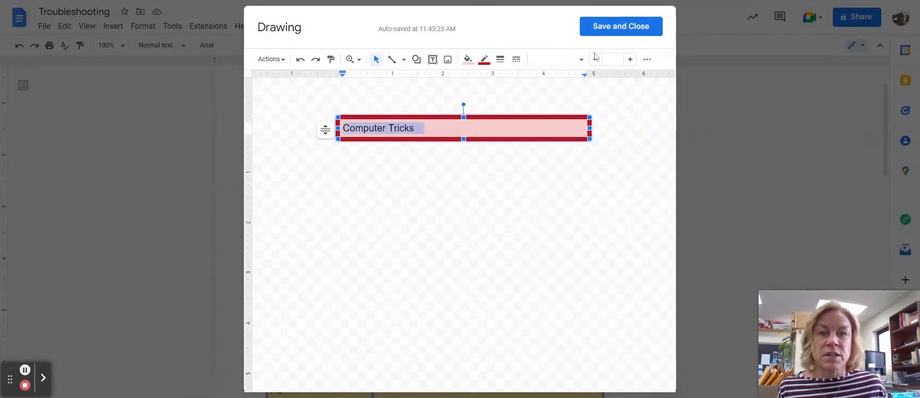
{"action": "left_click", "coordinate": [630, 59]}
{"action": "left_click", "coordinate": [629, 59]}
{"action": "left_click", "coordinate": [630, 60]}
{"action": "left_click", "coordinate": [629, 59]}
{"action": "left_click", "coordinate": [629, 59]}
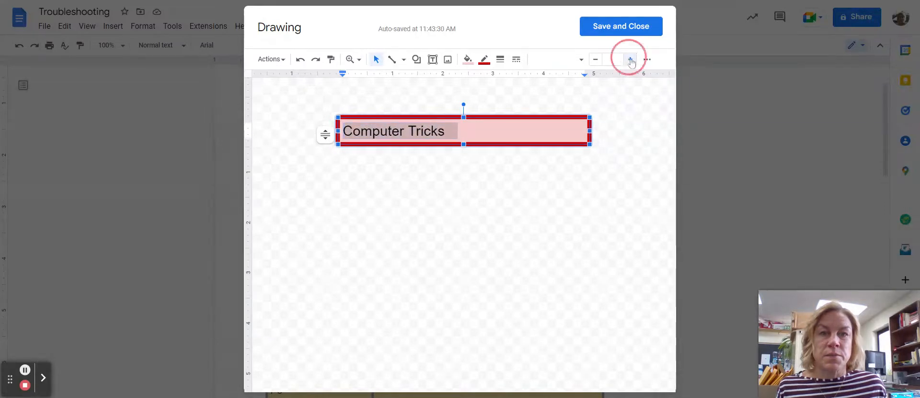
- Centre the Computer Tricks text horizontally within its box and deselect the box
{"action": "left_click", "coordinate": [648, 60]}
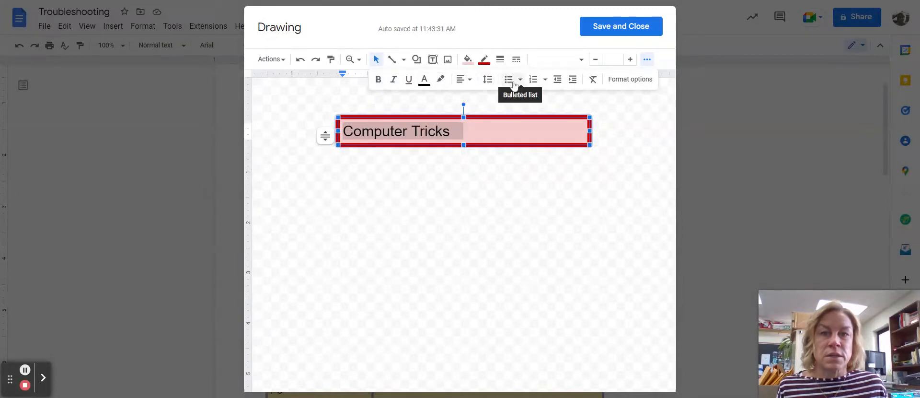
{"action": "left_click", "coordinate": [464, 79]}
{"action": "left_click", "coordinate": [476, 95]}
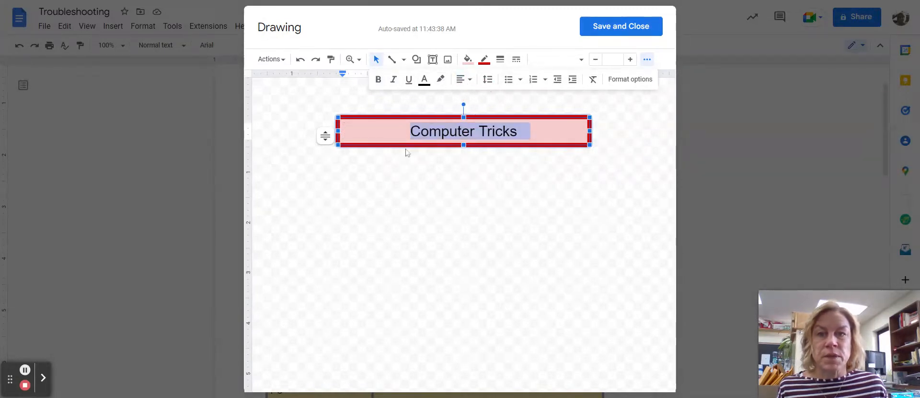
{"action": "left_click", "coordinate": [501, 157]}
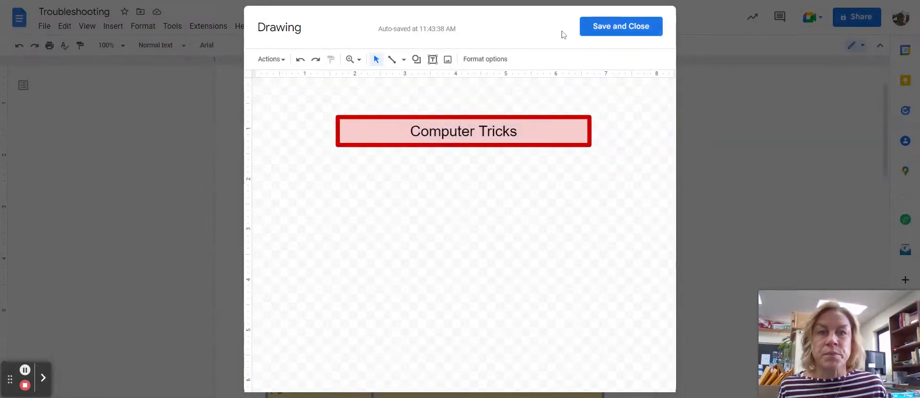
- Add word art reading "Computer Tricks" to the drawing
{"action": "left_click", "coordinate": [269, 59]}
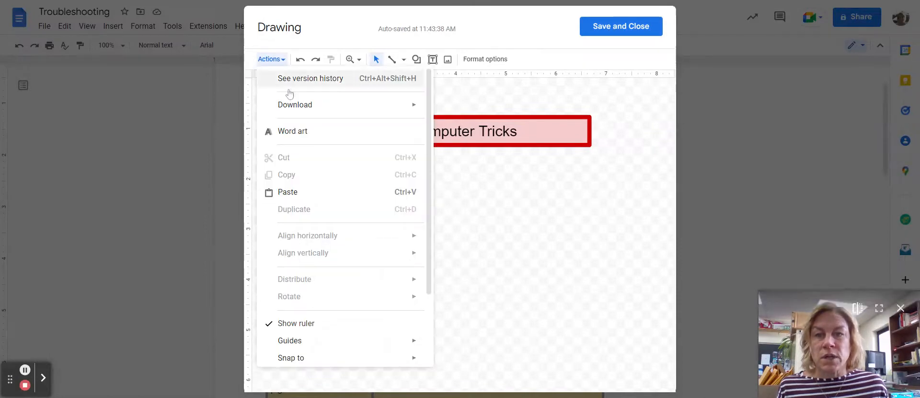
{"action": "mouse_move", "coordinate": [359, 109]}
{"action": "left_click", "coordinate": [335, 133]}
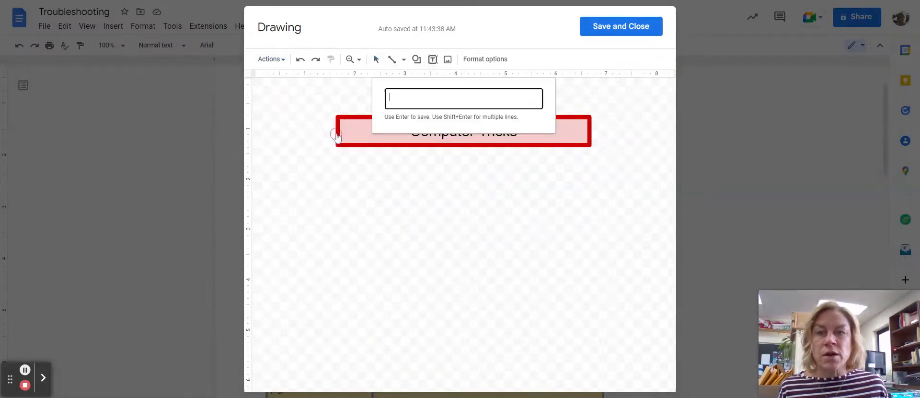
{"action": "type", "text": "Computer Tricks"}
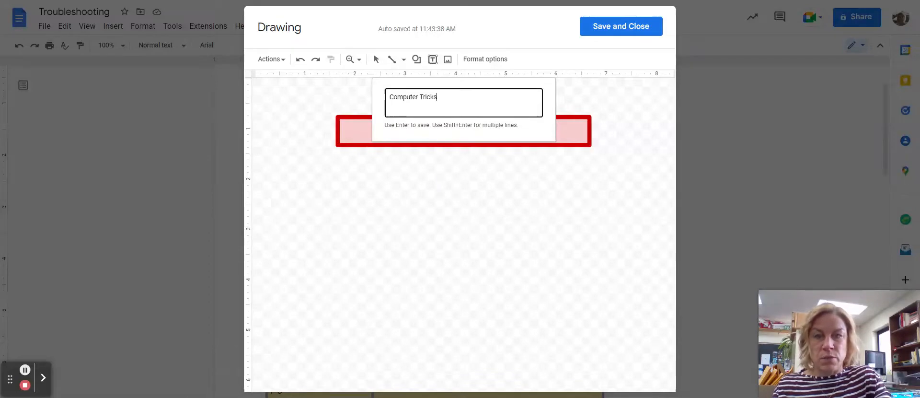
{"action": "key", "text": "Return"}
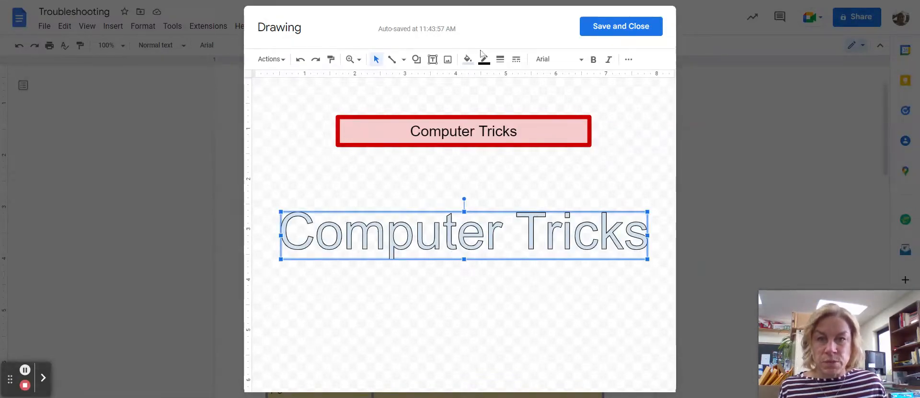
- Give the word art a light red radial gradient fill and a thicker dark red outline
{"action": "left_click", "coordinate": [467, 58]}
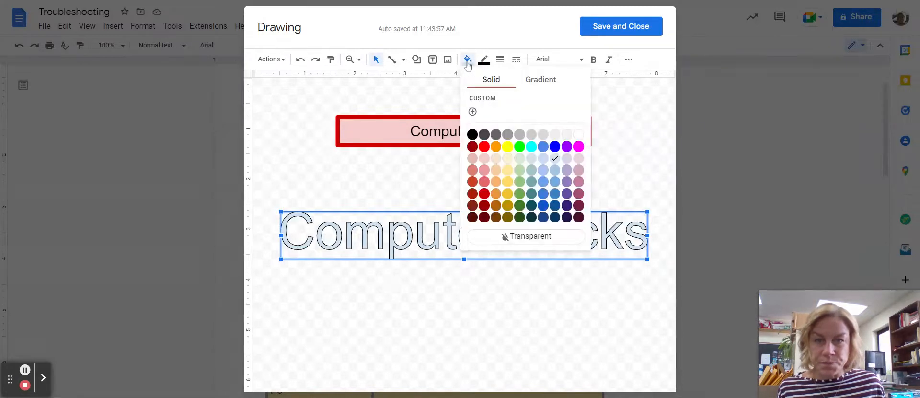
{"action": "left_click", "coordinate": [544, 82]}
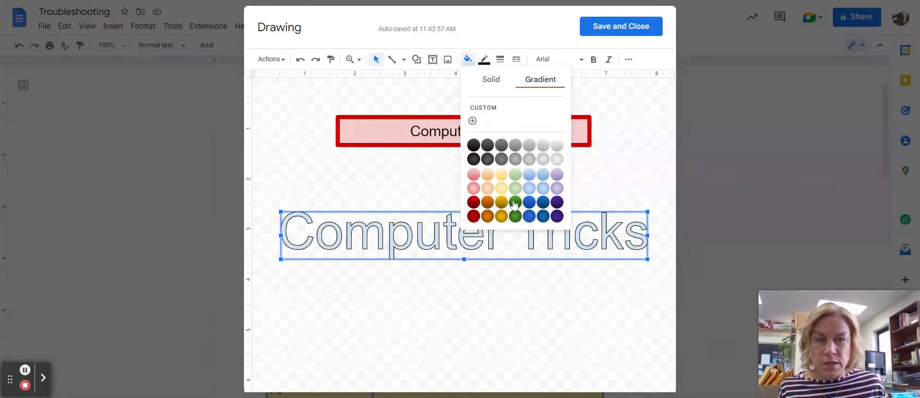
{"action": "left_click", "coordinate": [474, 189]}
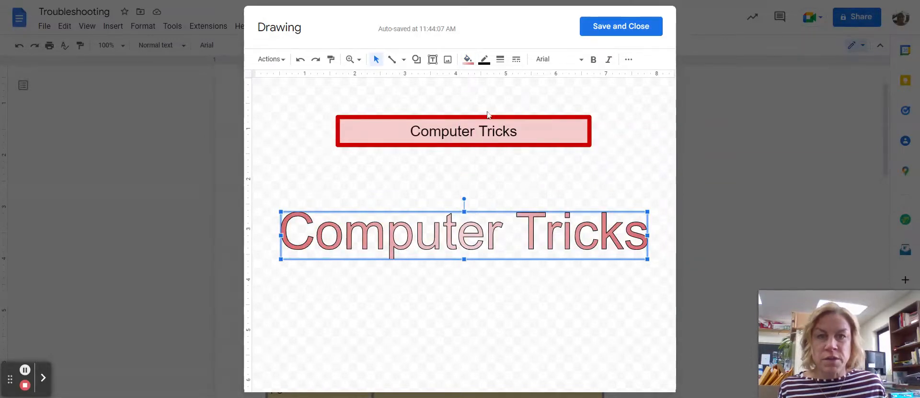
{"action": "left_click", "coordinate": [487, 65]}
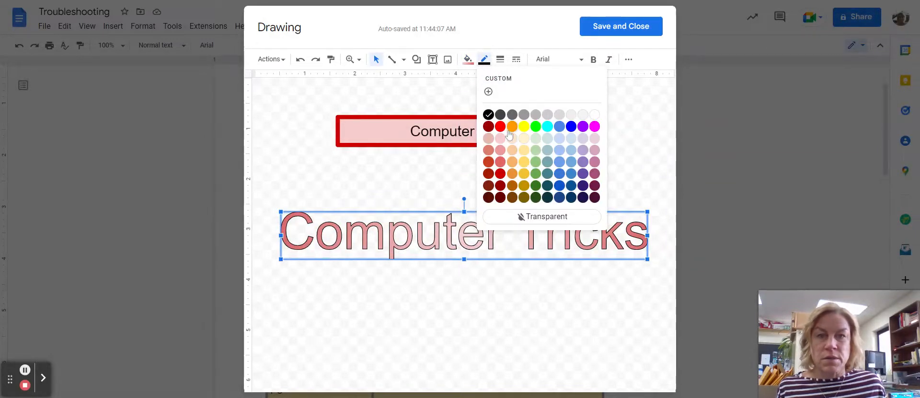
{"action": "left_click", "coordinate": [489, 173]}
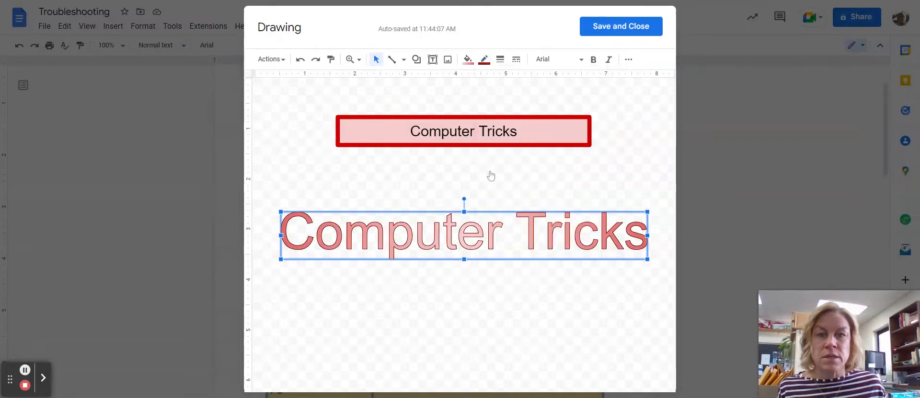
{"action": "left_click", "coordinate": [500, 59]}
{"action": "left_click", "coordinate": [524, 146]}
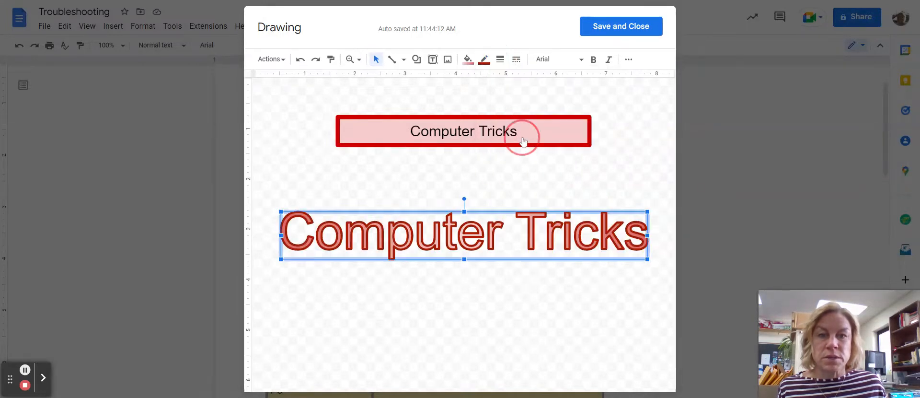
{"action": "left_click", "coordinate": [629, 111]}
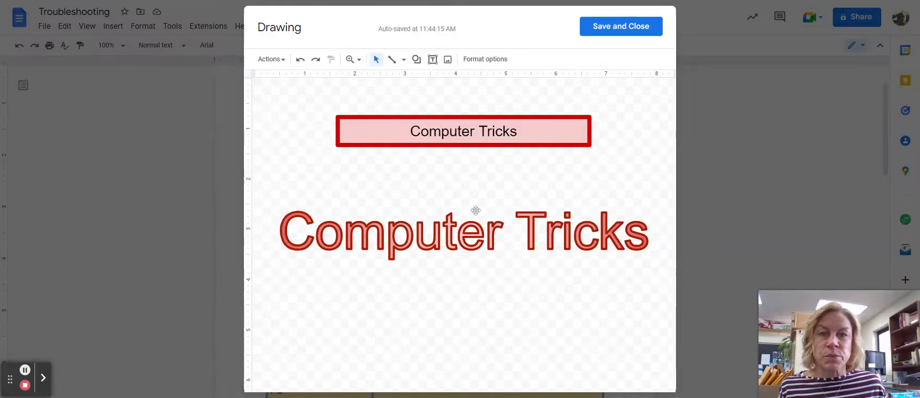
- Draw a rounded rectangle centred below the word art, about 2.9 inches wide and 0.9 inches high
{"action": "left_click", "coordinate": [416, 60]}
{"action": "mouse_move", "coordinate": [426, 82]}
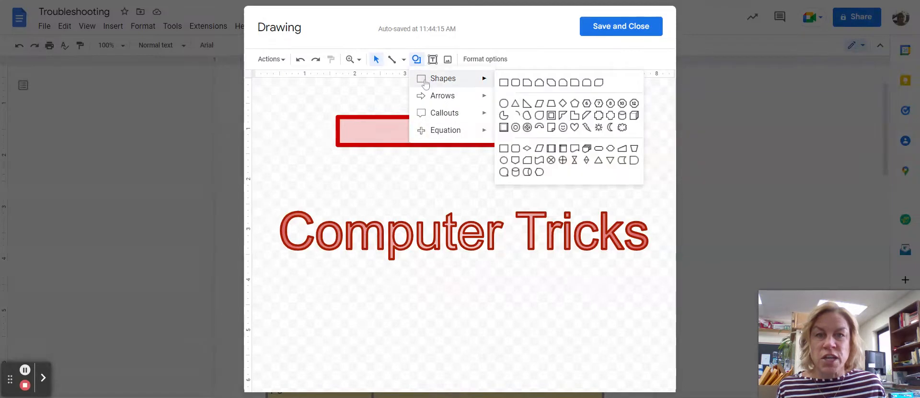
{"action": "left_click", "coordinate": [516, 149]}
{"action": "left_click_drag", "start_coordinate": [391, 283], "coordinate": [534, 330]}
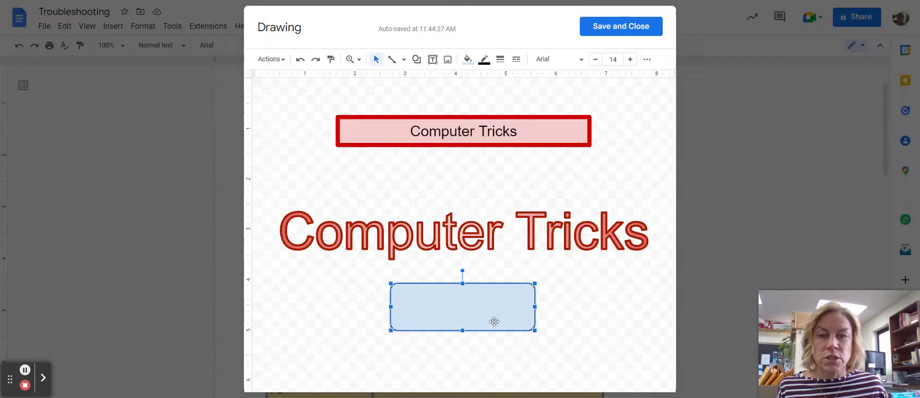
- Give the rounded rectangle a solid light red fill and a very dark red border
{"action": "left_click", "coordinate": [468, 58]}
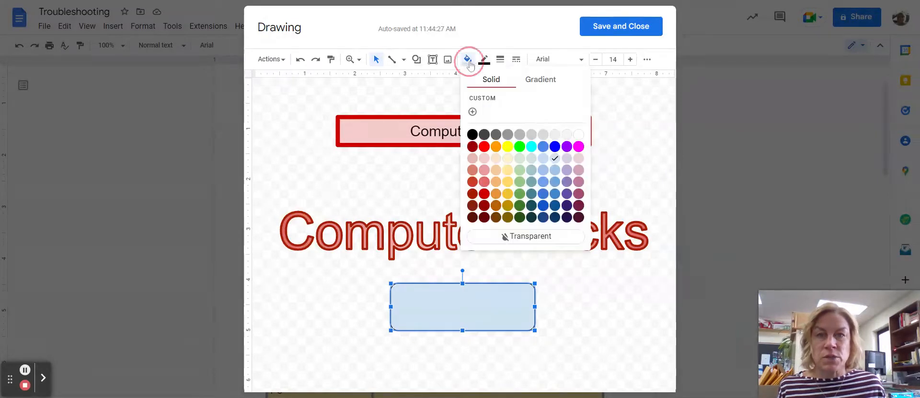
{"action": "left_click", "coordinate": [485, 156]}
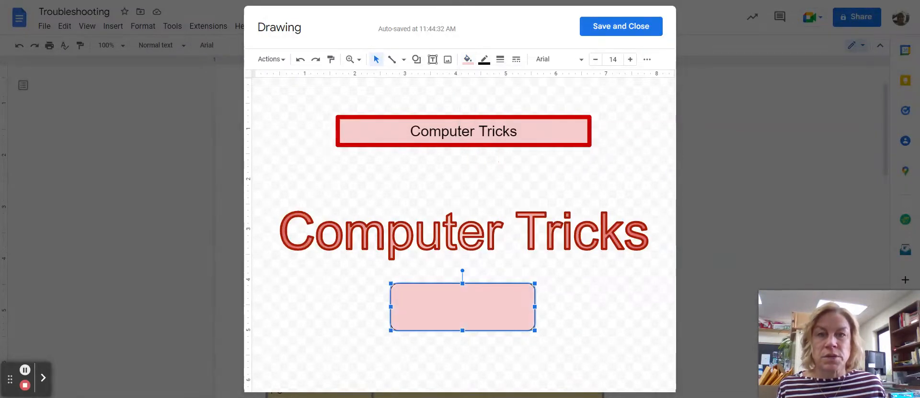
{"action": "left_click", "coordinate": [485, 62]}
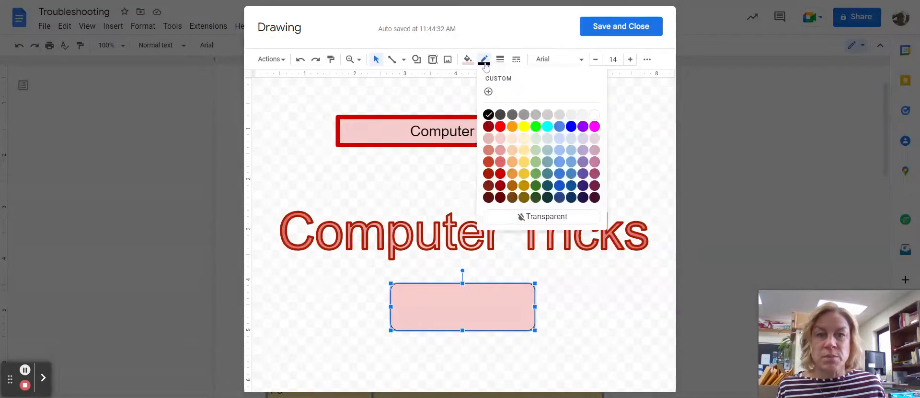
{"action": "left_click", "coordinate": [499, 197]}
- Label the rounded rectangle "Computer Tricks" with horizontally centred text, and save the drawing into the document
{"action": "double_click", "coordinate": [458, 312]}
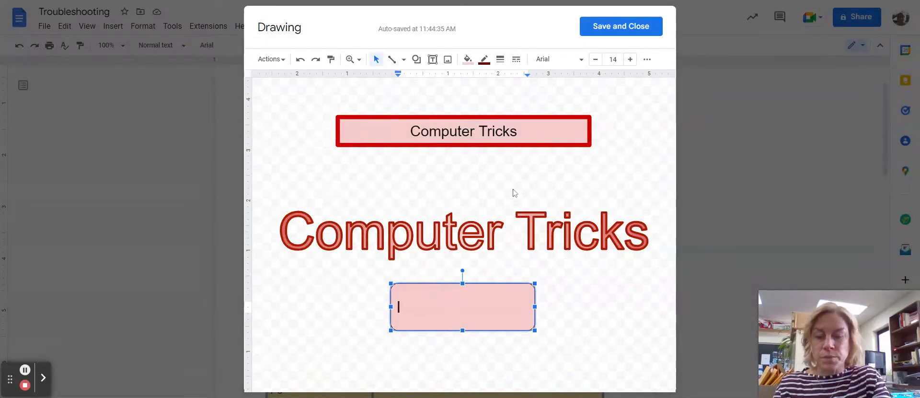
{"action": "type", "text": "Computer Trick"}
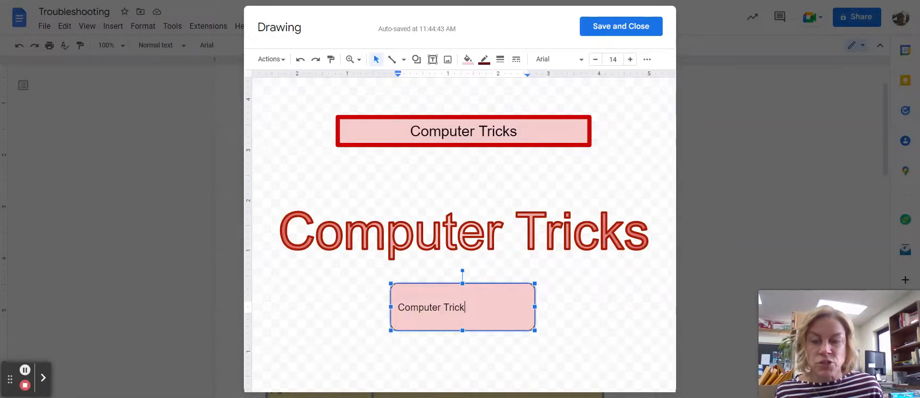
{"action": "type", "text": "s"}
{"action": "left_click_drag", "start_coordinate": [470, 308], "coordinate": [391, 307]}
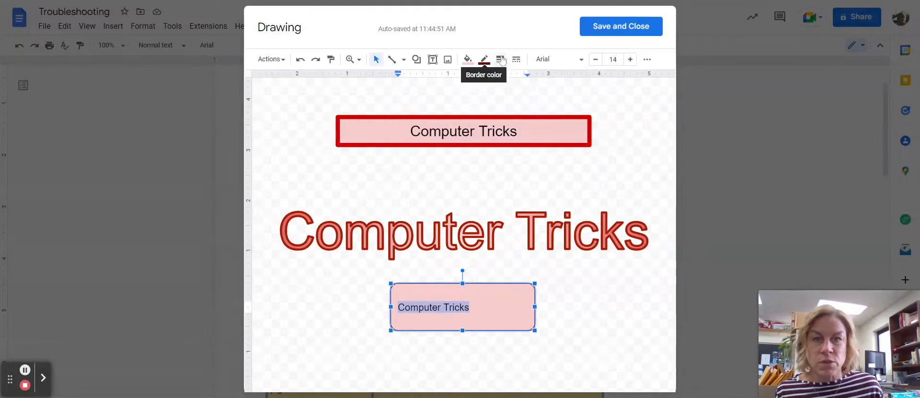
{"action": "left_click", "coordinate": [649, 59]}
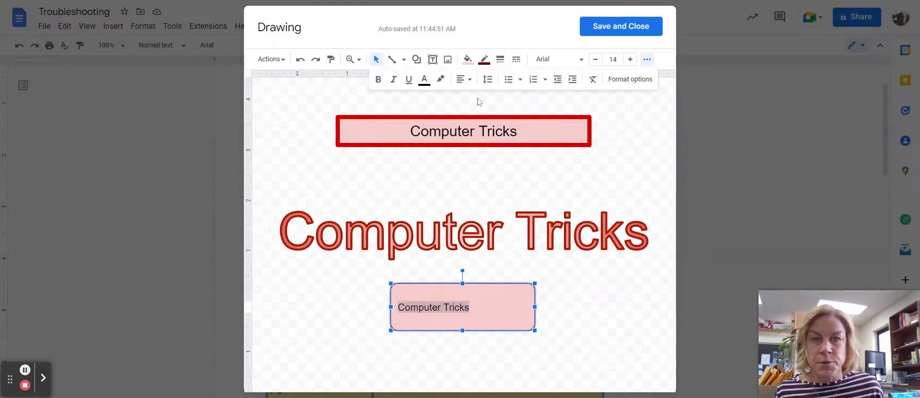
{"action": "left_click", "coordinate": [467, 80]}
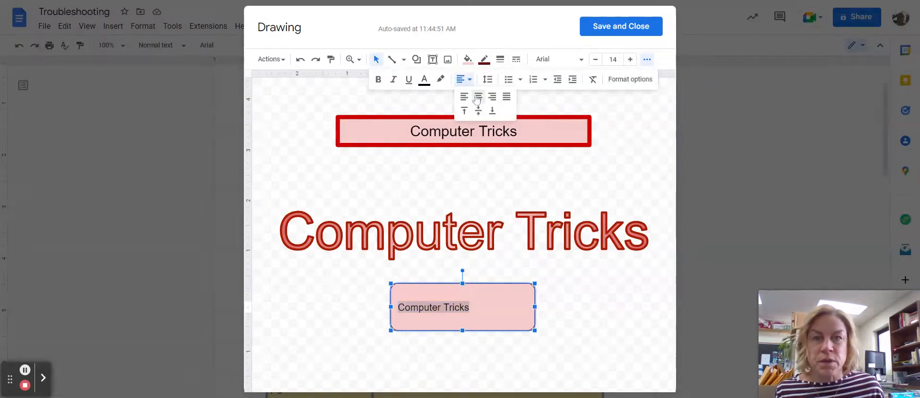
{"action": "left_click", "coordinate": [479, 96]}
{"action": "left_click", "coordinate": [633, 26]}
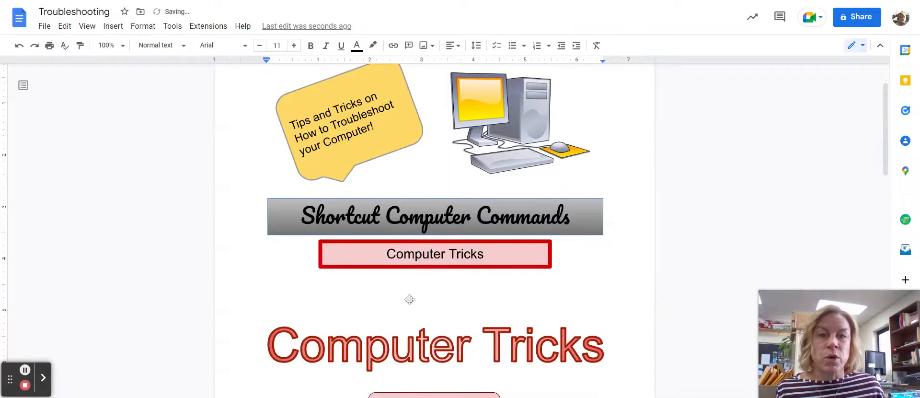
- Place the inserted Computer Tricks drawing behind the text and delete it from the document
{"action": "scroll", "coordinate": [462, 247], "scroll_direction": "down", "scroll_amount": 4}
{"action": "left_click", "coordinate": [454, 190]}
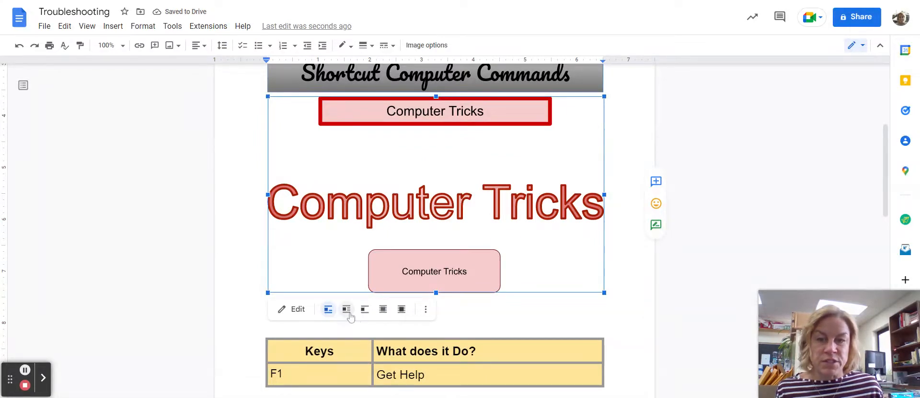
{"action": "left_click", "coordinate": [383, 310]}
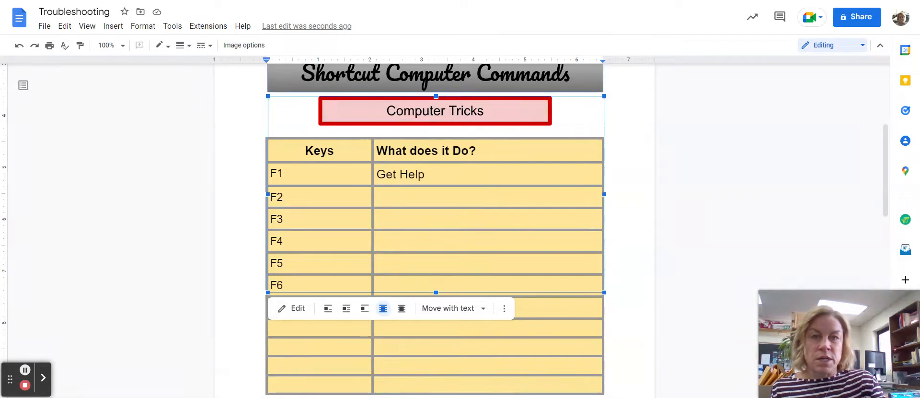
{"action": "key", "text": "Delete"}
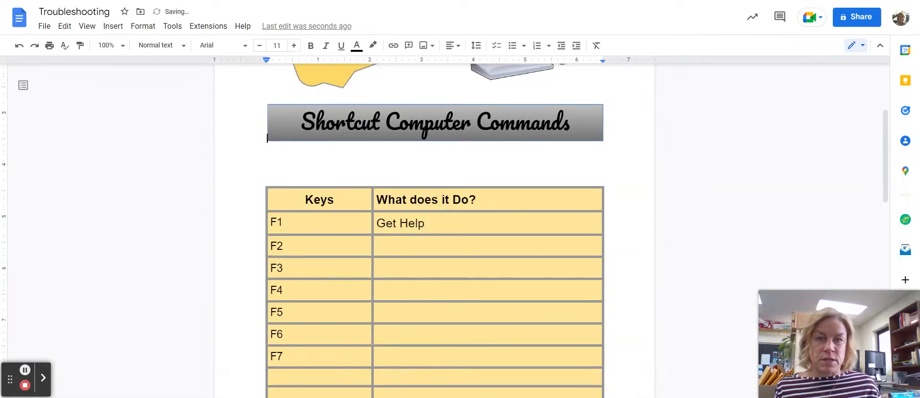
- Open the Shortcut Computer Commands banner for editing as a drawing and close it again
{"action": "scroll", "coordinate": [554, 164], "scroll_direction": "up", "scroll_amount": 3}
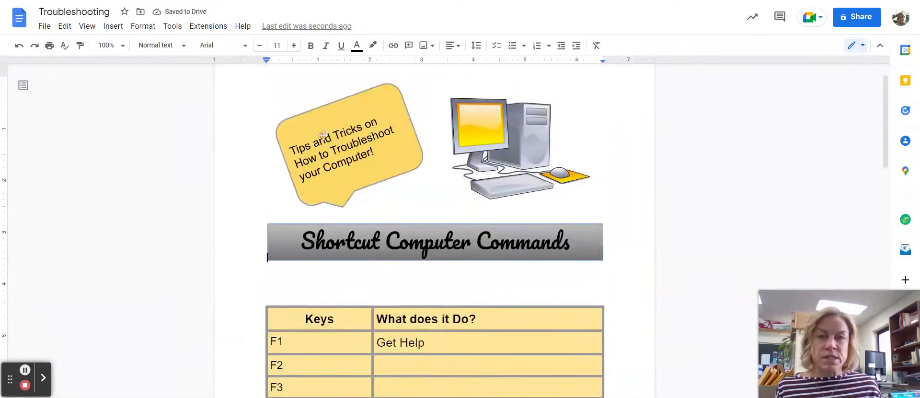
{"action": "double_click", "coordinate": [328, 247]}
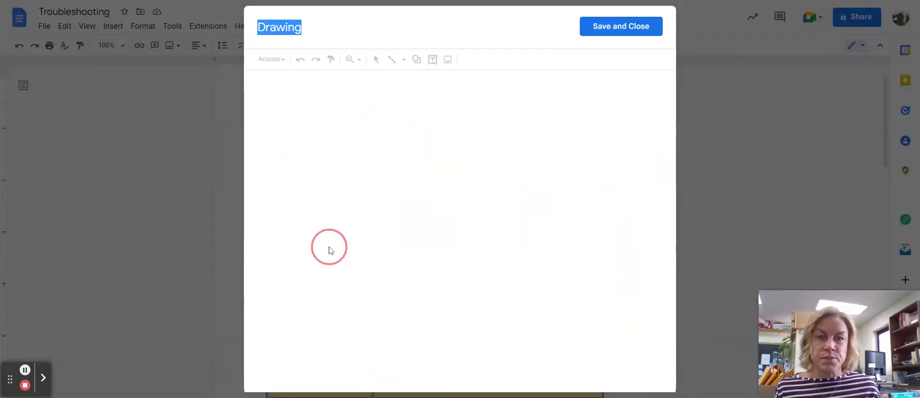
{"action": "left_click", "coordinate": [616, 27]}
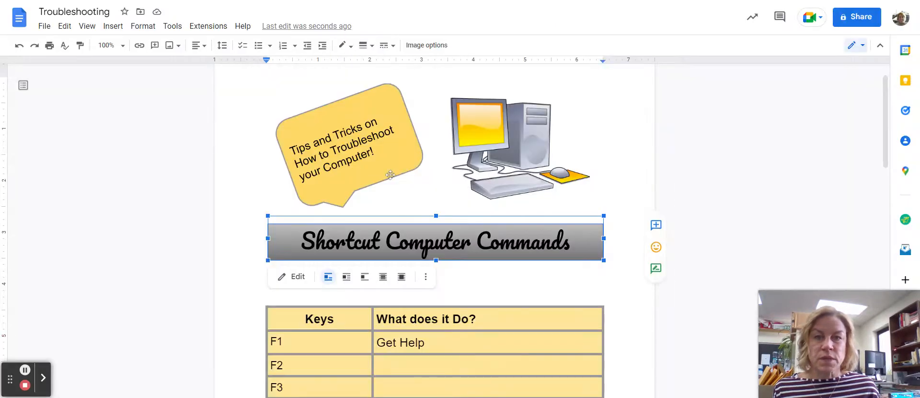
- Place the cursor on the blank line above the Keys table and look at the table insertion sizes, up to 10 x 4
{"action": "scroll", "coordinate": [396, 186], "scroll_direction": "down", "scroll_amount": 4}
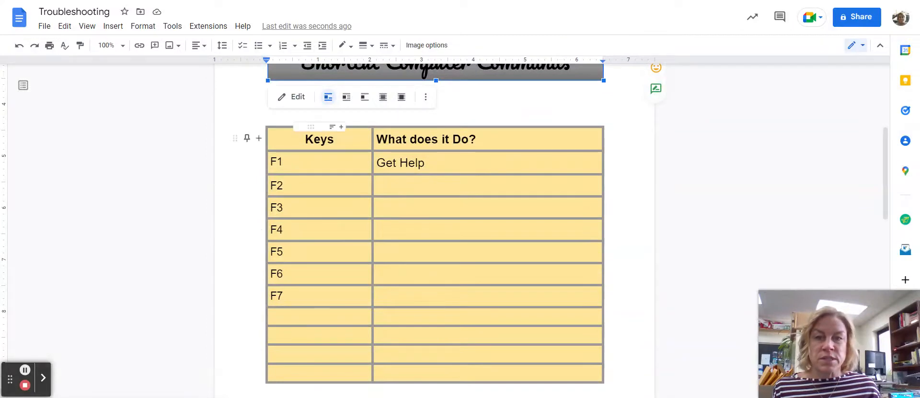
{"action": "left_click", "coordinate": [320, 139]}
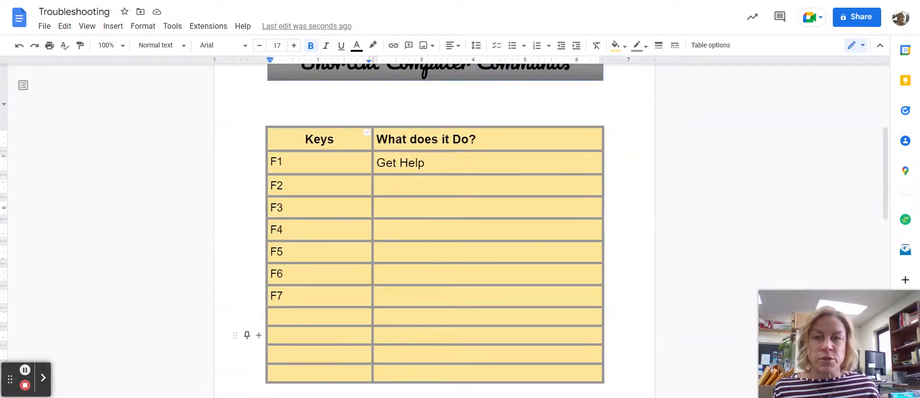
{"action": "left_click", "coordinate": [349, 145]}
{"action": "left_click", "coordinate": [355, 100]}
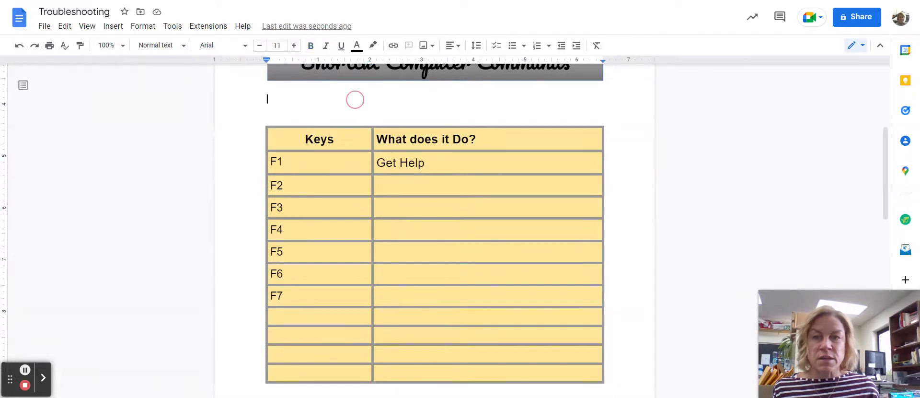
{"action": "left_click", "coordinate": [113, 26]}
{"action": "mouse_move", "coordinate": [119, 65]}
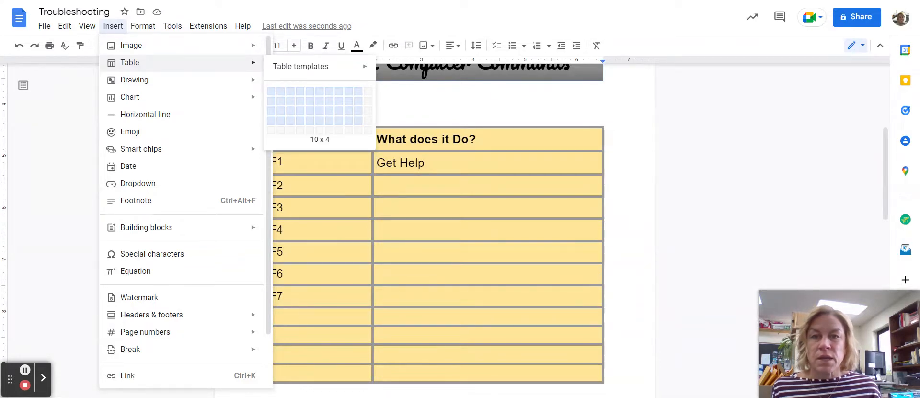
{"action": "left_click", "coordinate": [478, 114]}
- Select the whole Keys table and review its background colour, border colour and border width options
{"action": "left_click", "coordinate": [340, 159]}
{"action": "left_click_drag", "start_coordinate": [305, 140], "coordinate": [483, 370]}
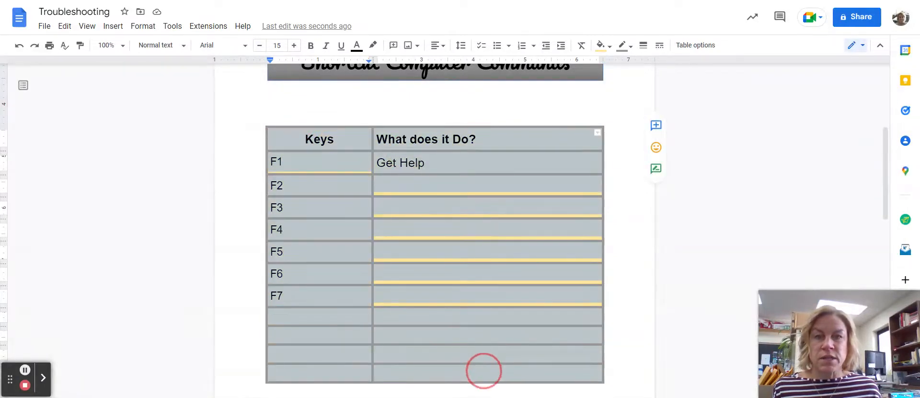
{"action": "left_click", "coordinate": [613, 45]}
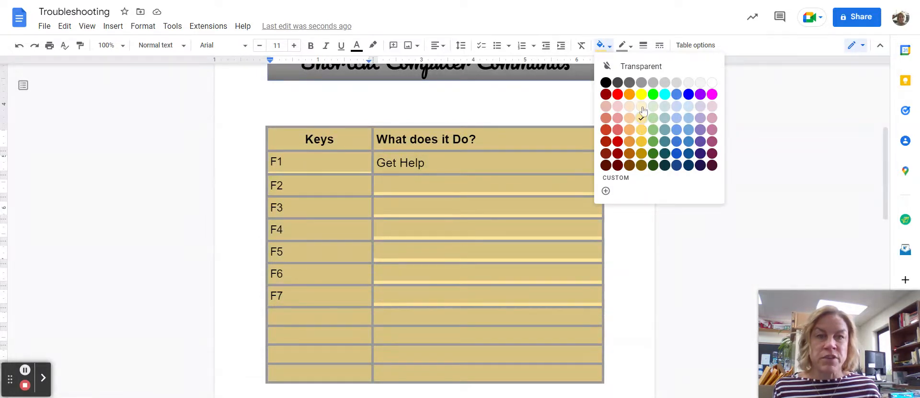
{"action": "left_click", "coordinate": [628, 45]}
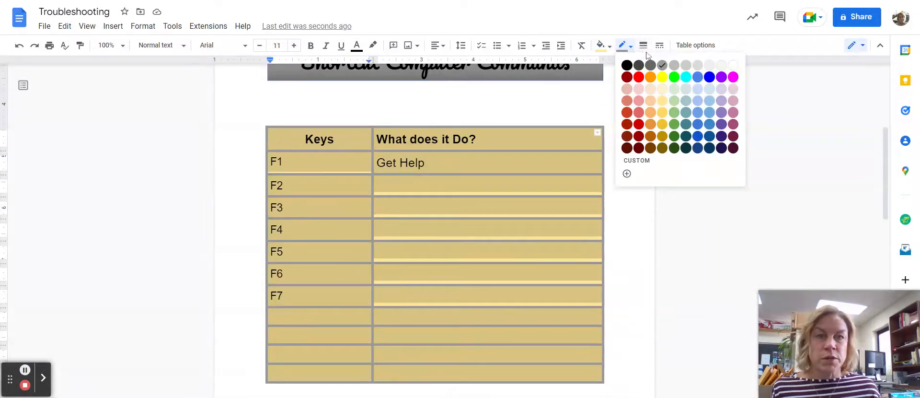
{"action": "left_click", "coordinate": [643, 46]}
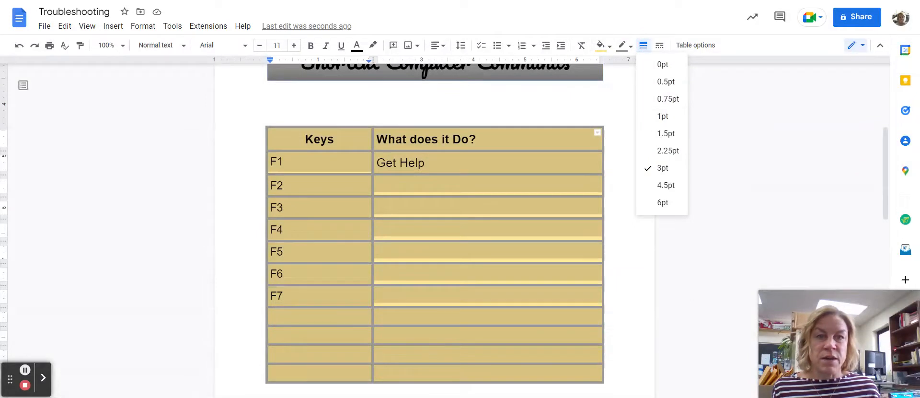
{"action": "left_click", "coordinate": [540, 196]}
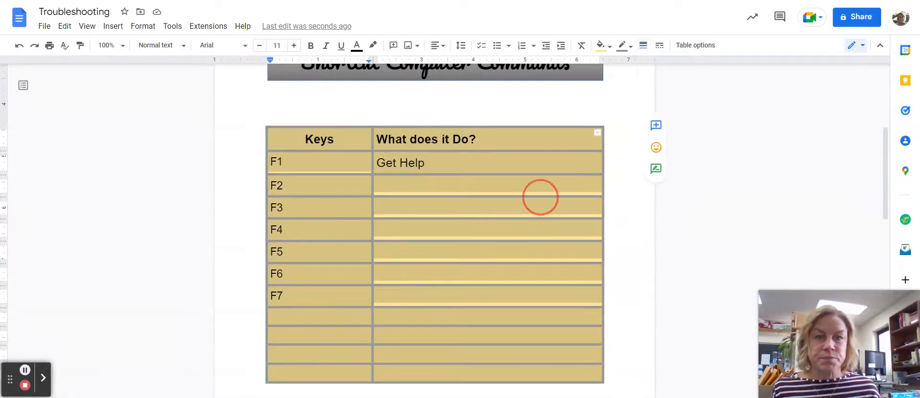
{"action": "left_click", "coordinate": [438, 158]}
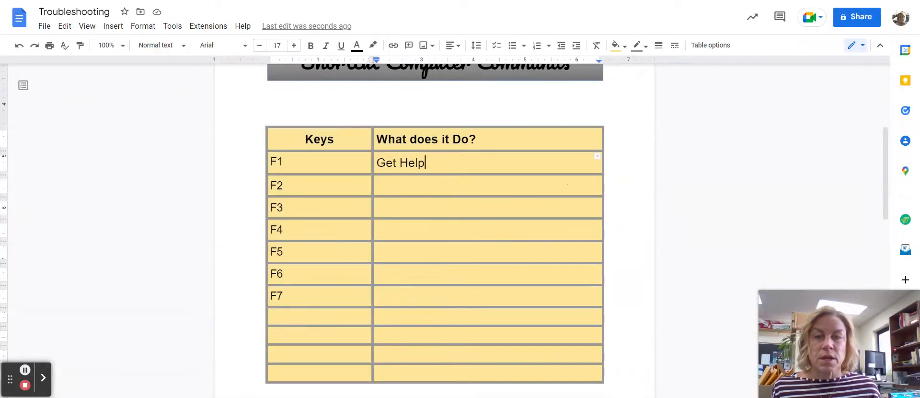
- Insert a table row below the first empty row after F7 and undo that insertion
{"action": "scroll", "coordinate": [437, 287], "scroll_direction": "down", "scroll_amount": 2}
{"action": "right_click", "coordinate": [324, 196]}
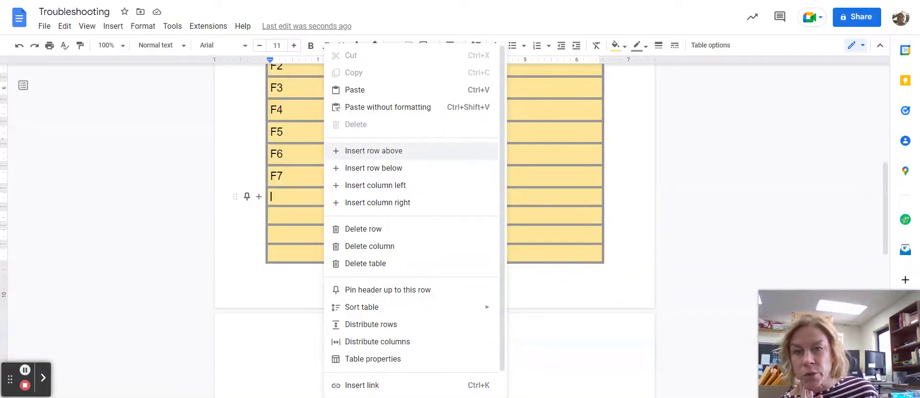
{"action": "left_click", "coordinate": [362, 168]}
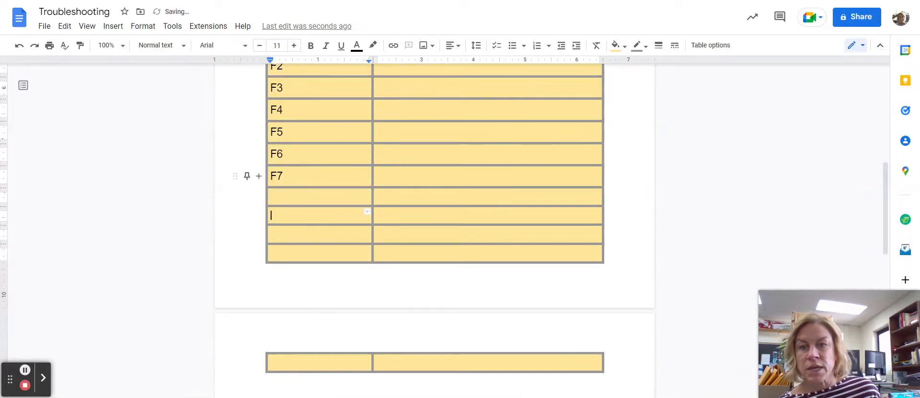
{"action": "right_click", "coordinate": [393, 170]}
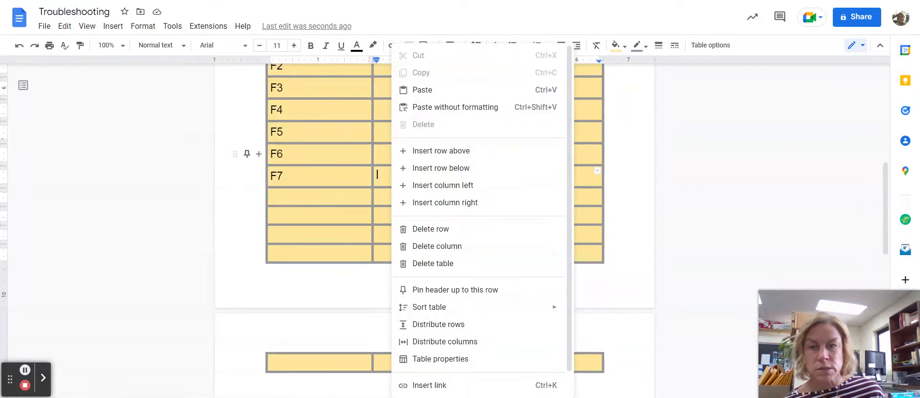
{"action": "left_click", "coordinate": [20, 47]}
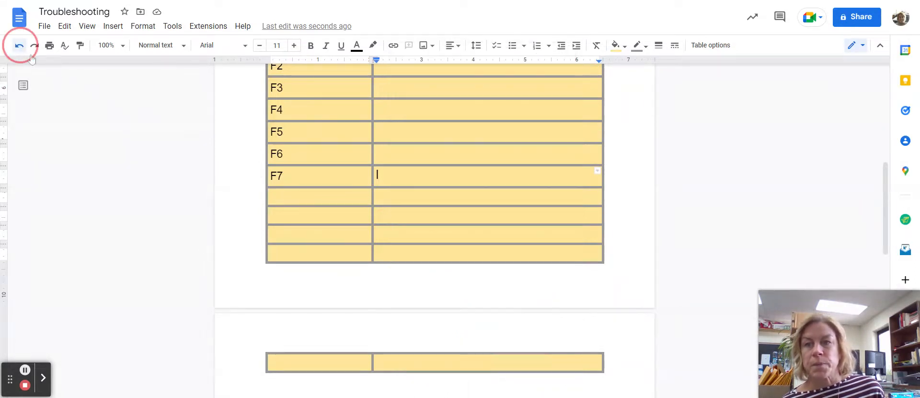
- Download the Troubleshooting document as a PDF Document (.pdf)
{"action": "scroll", "coordinate": [435, 229], "scroll_direction": "up", "scroll_amount": 4}
{"action": "scroll", "coordinate": [483, 142], "scroll_direction": "up", "scroll_amount": 3}
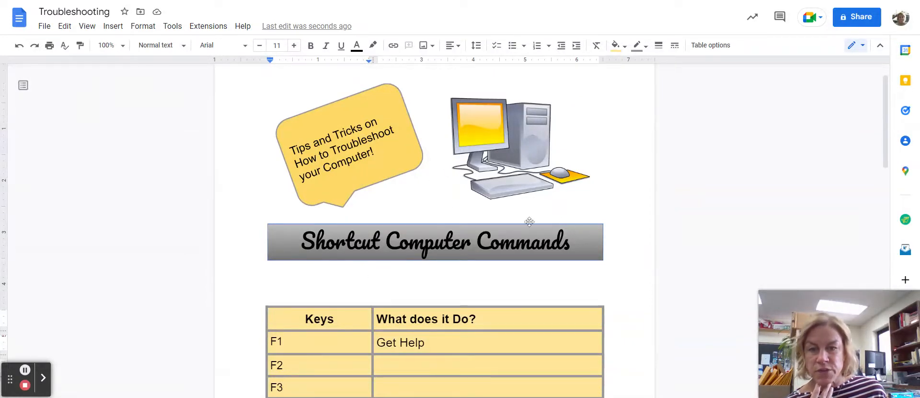
{"action": "scroll", "coordinate": [529, 222], "scroll_direction": "down", "scroll_amount": 3}
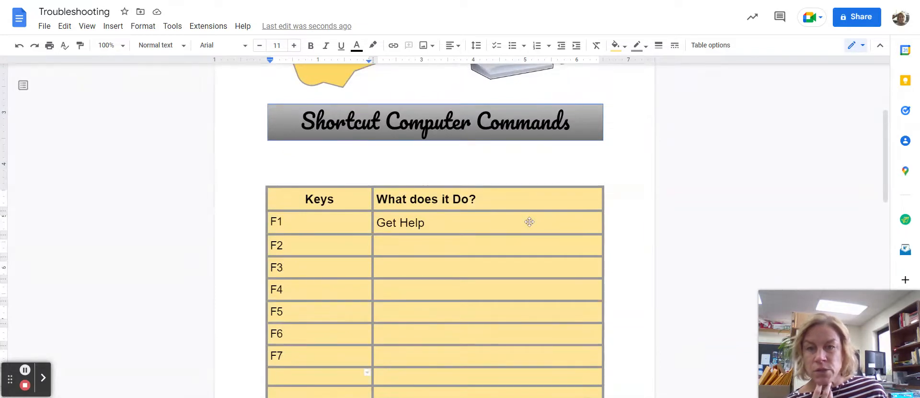
{"action": "scroll", "coordinate": [529, 221], "scroll_direction": "up", "scroll_amount": 2}
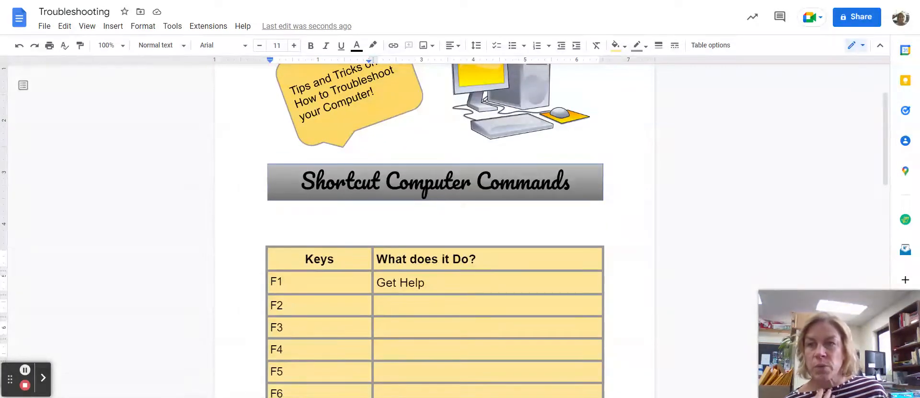
{"action": "left_click", "coordinate": [44, 26]}
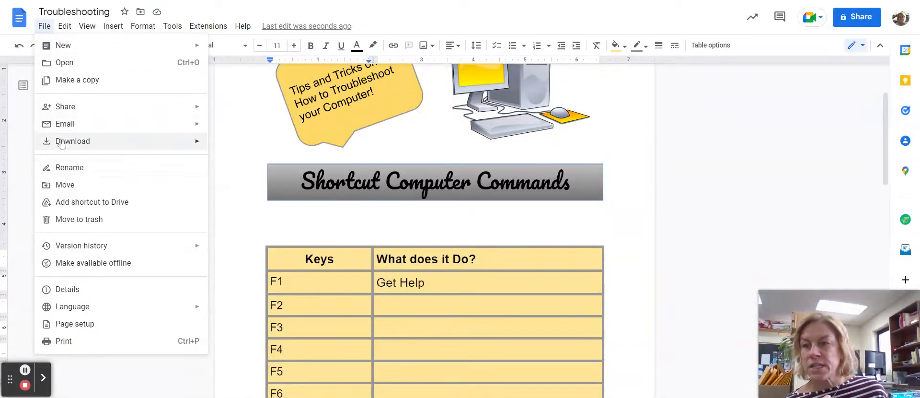
{"action": "mouse_move", "coordinate": [115, 147]}
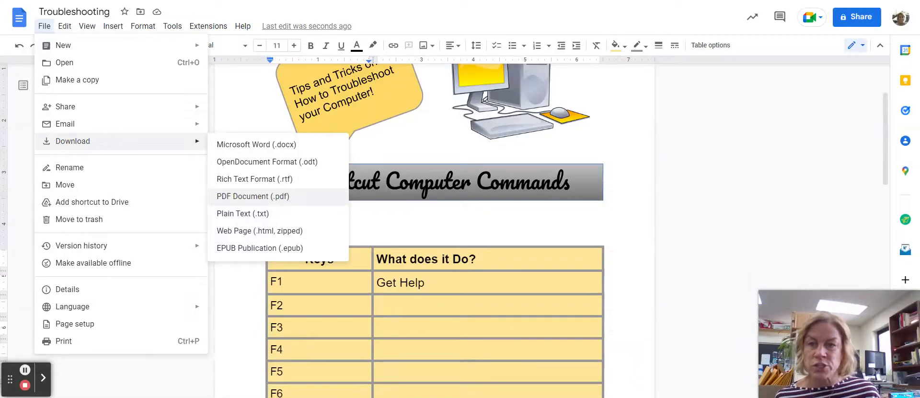
{"action": "left_click", "coordinate": [254, 196]}
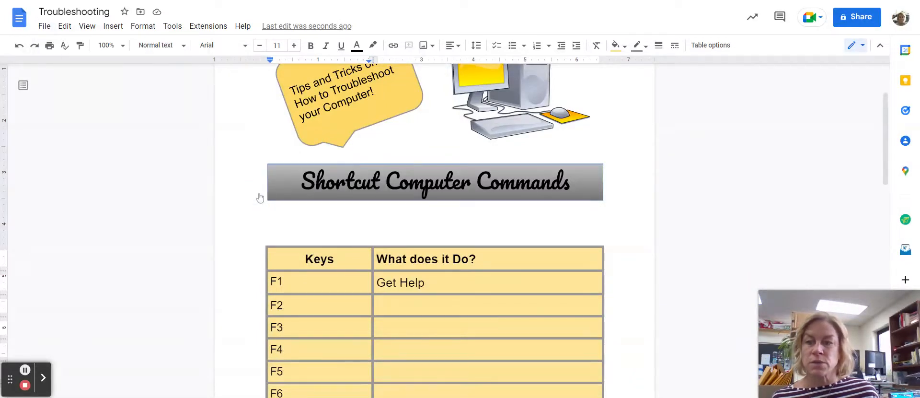